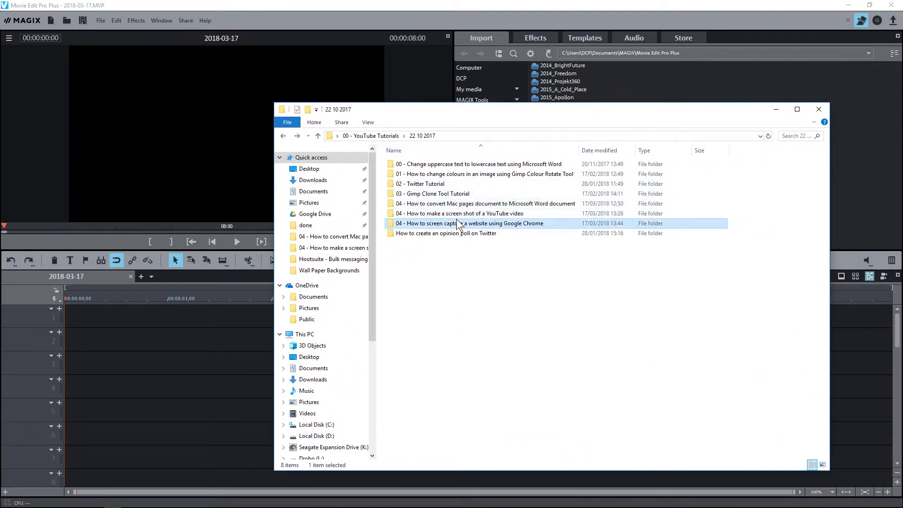
# Select the '04 - How to convert Mac pages…' folder and drag the Explorer window down and right
pyautogui.click(459, 203)
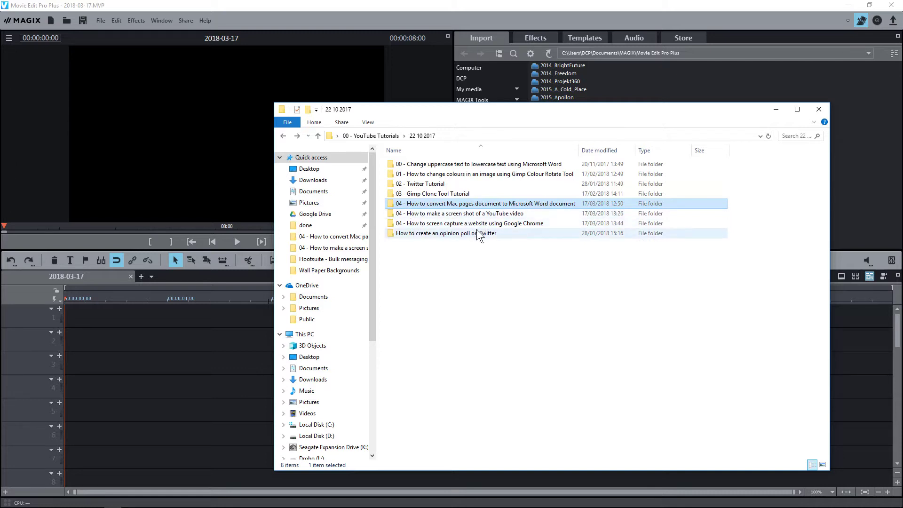
pyautogui.moveTo(494, 111); pyautogui.dragTo(867, 177)
# Start a batch conversion and select the .MVP file in 22 10 2017 > 04 - How to convert Mac pages…
pyautogui.click(190, 62)
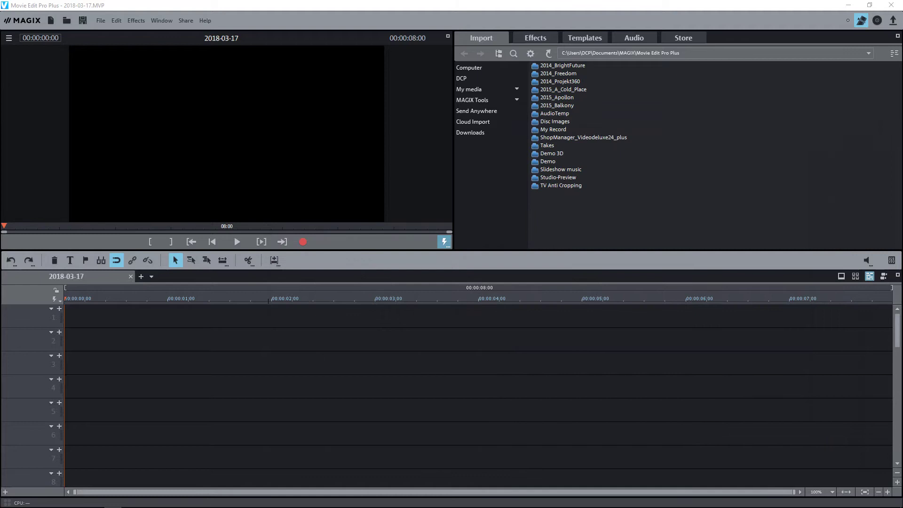
pyautogui.click(100, 16)
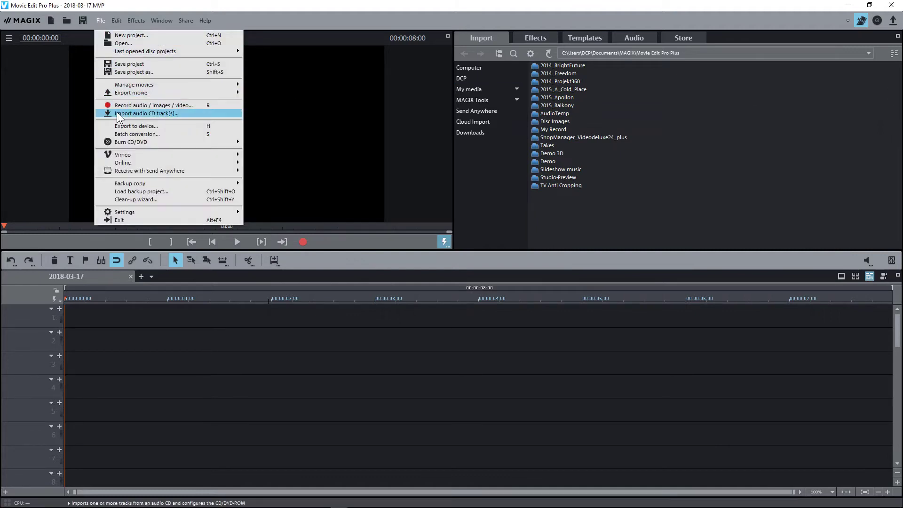
pyautogui.click(137, 134)
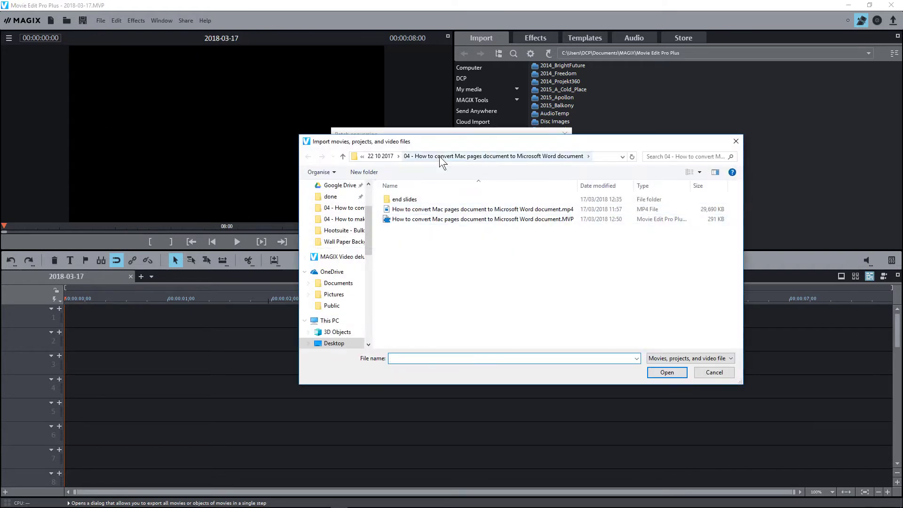
pyautogui.click(381, 156)
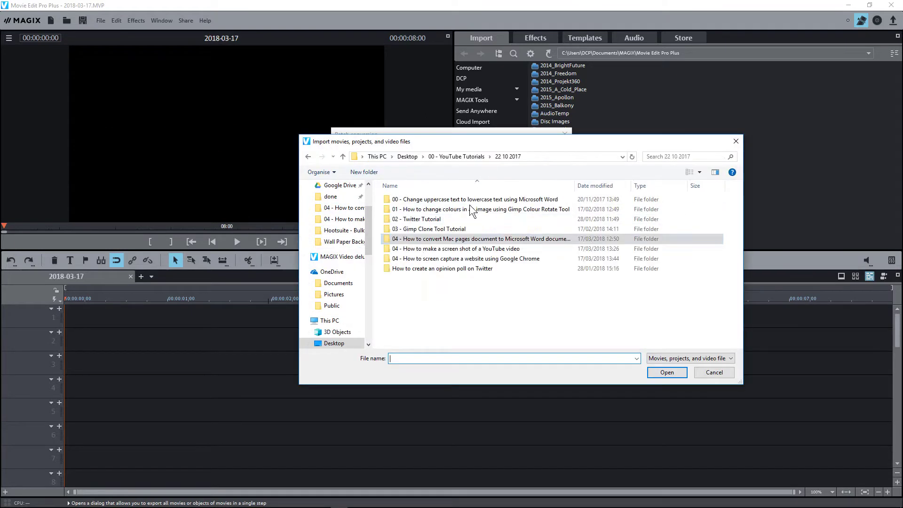
pyautogui.doubleClick(435, 238)
pyautogui.click(404, 220)
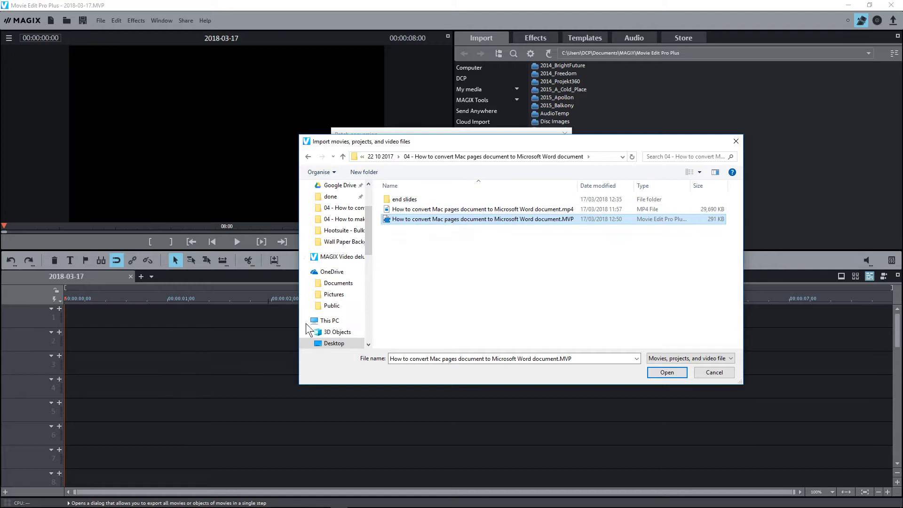
# Add the selected project to the batch queue with MPEG-4 as its output format
pyautogui.click(664, 372)
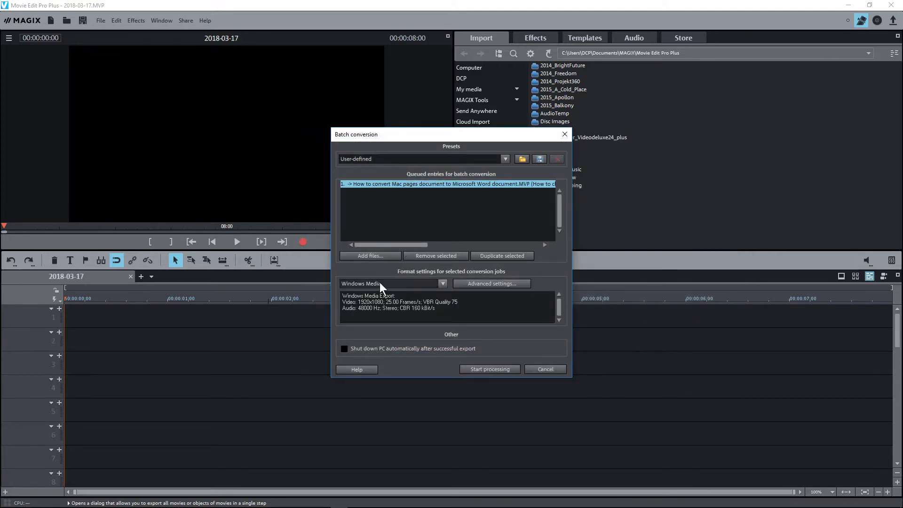
pyautogui.click(404, 283)
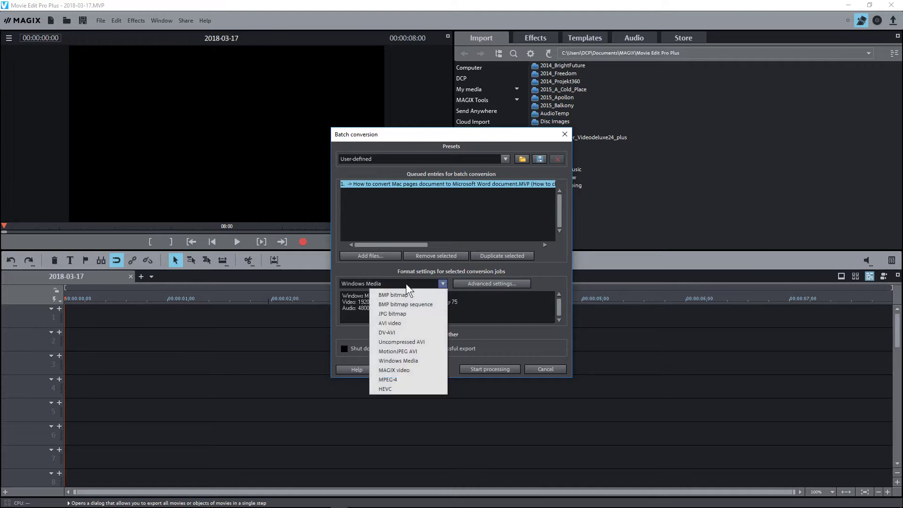
pyautogui.click(399, 379)
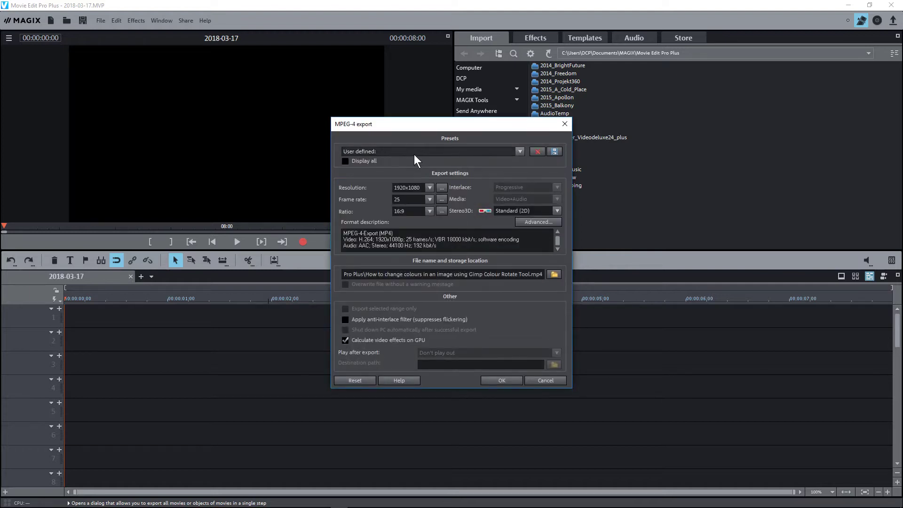
# Choose the MP4 FullHD 1920x1080 25p preset and enable hardware encoding
pyautogui.click(416, 152)
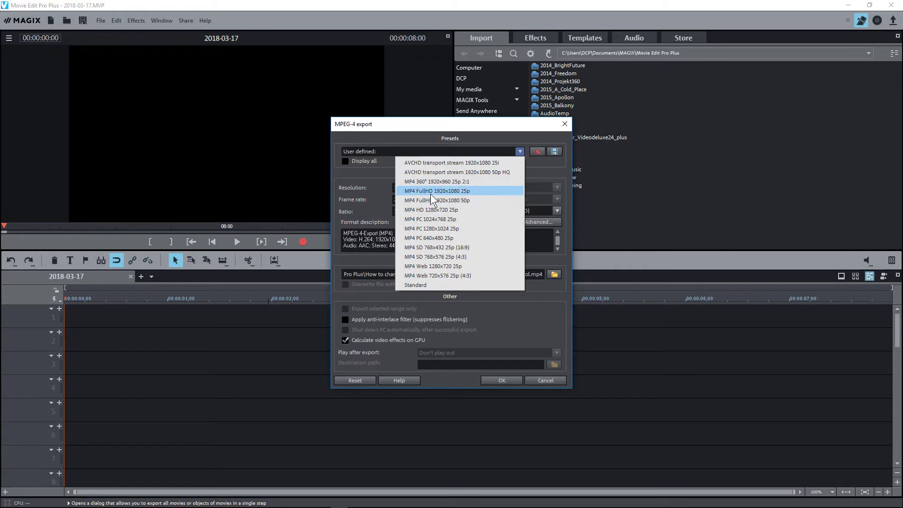
pyautogui.click(465, 191)
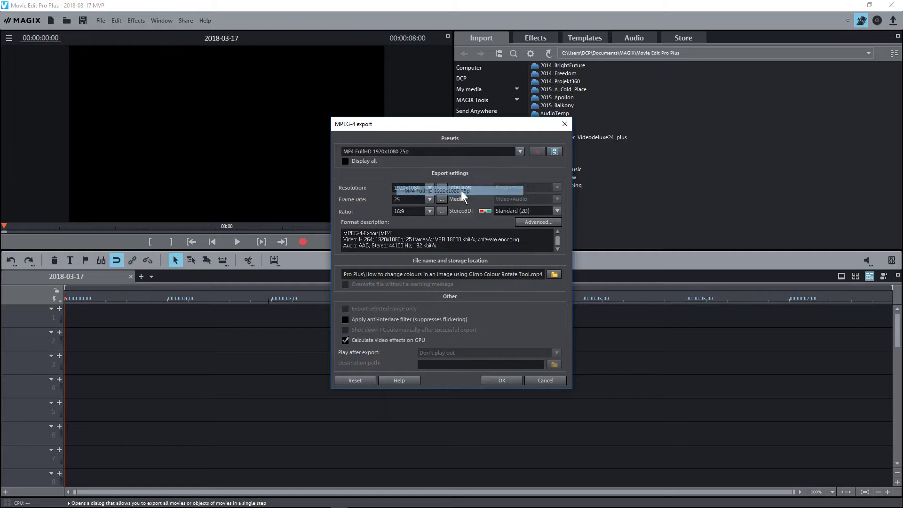
pyautogui.click(538, 222)
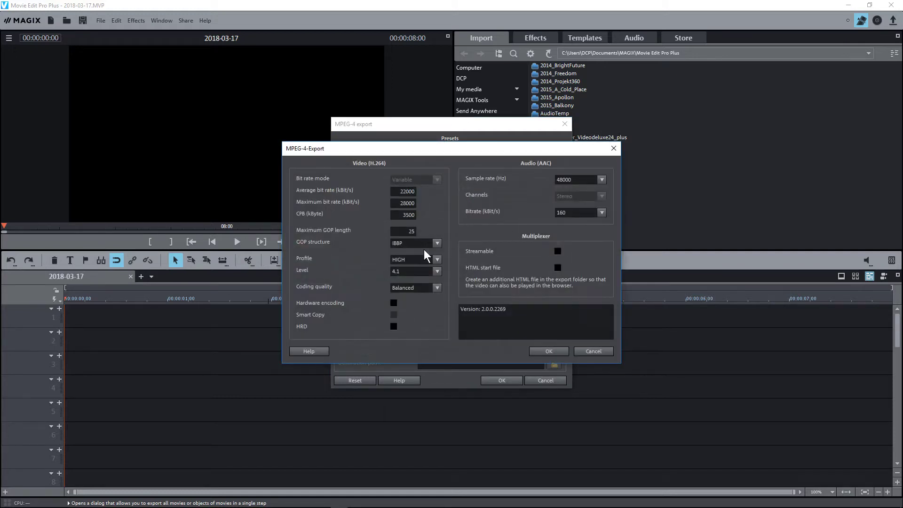
pyautogui.click(393, 303)
pyautogui.click(544, 350)
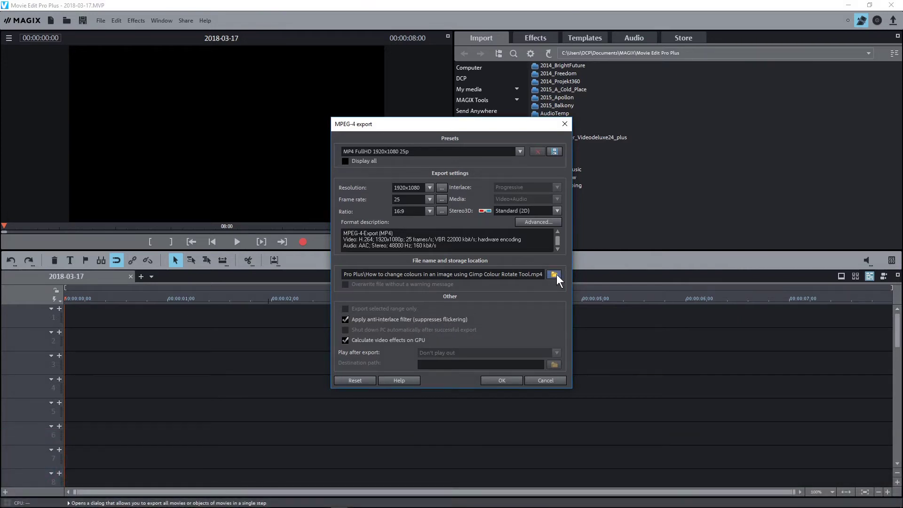
# Save the MP4 to Desktop > 00 - YouTube Tutorials > 22 10 2017 > 04 folder, appending ' - 01' to the name
pyautogui.click(554, 274)
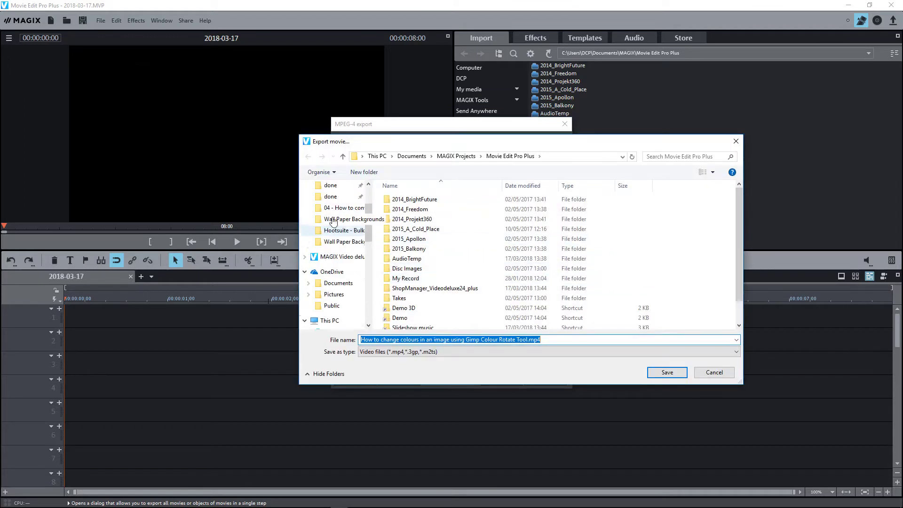
pyautogui.scroll(5, 333, 221)
pyautogui.click(333, 185)
pyautogui.doubleClick(414, 199)
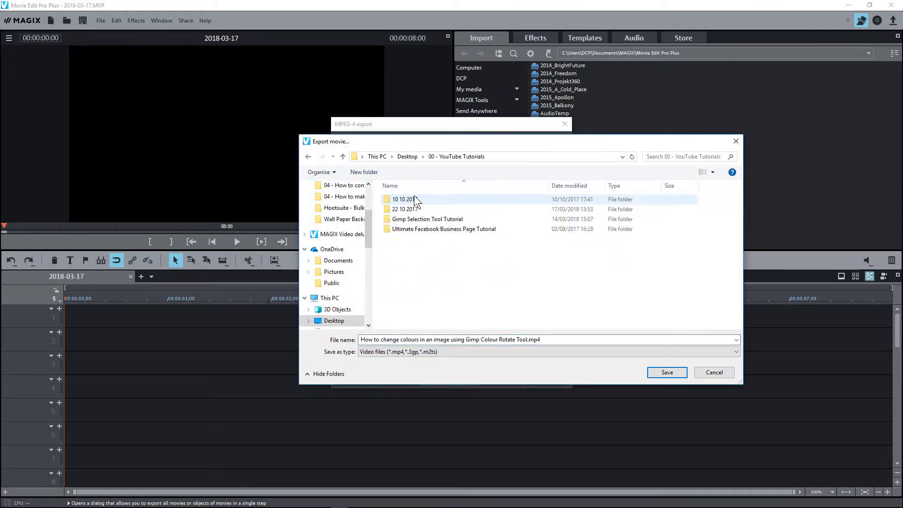
pyautogui.doubleClick(404, 209)
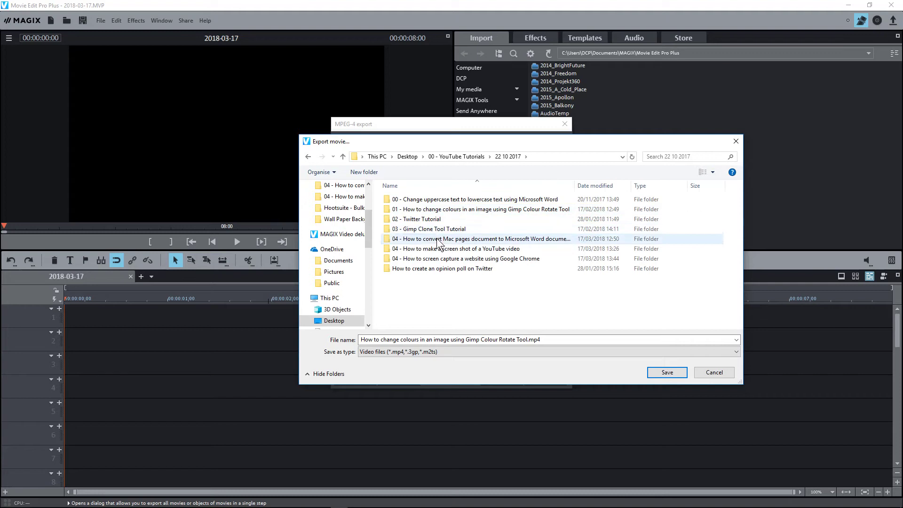
pyautogui.click(437, 240)
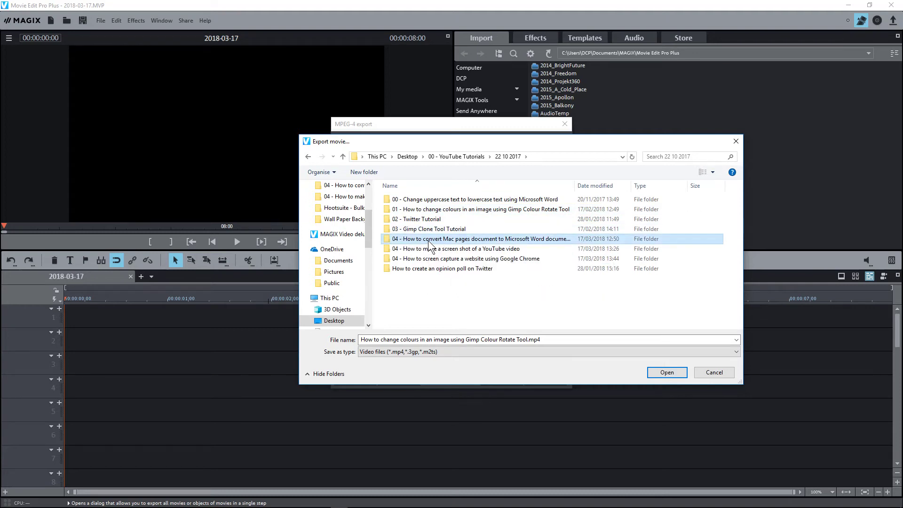
pyautogui.doubleClick(429, 239)
pyautogui.click(448, 219)
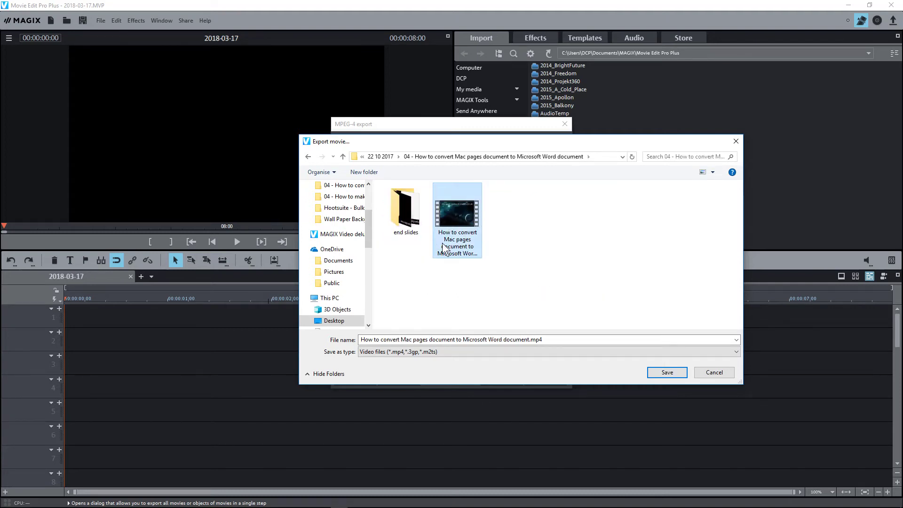
pyautogui.click(527, 340)
pyautogui.write('-')
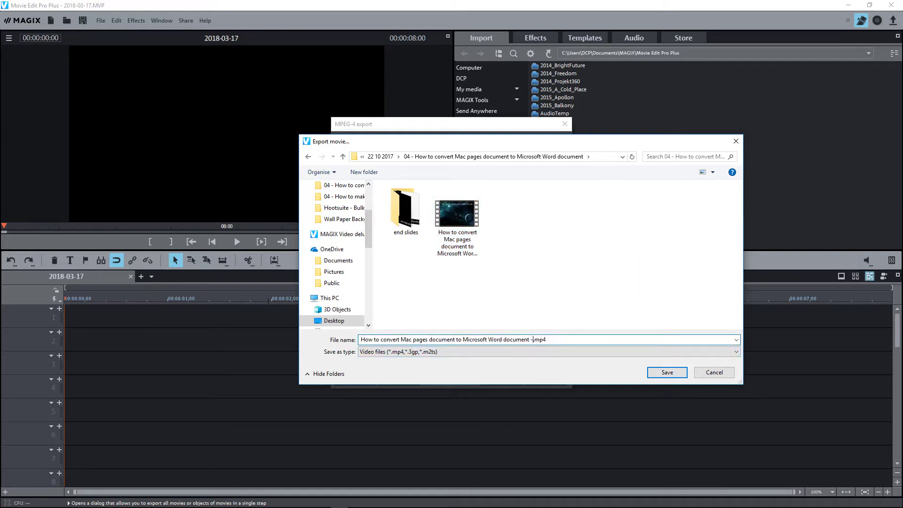
pyautogui.write(' 01')
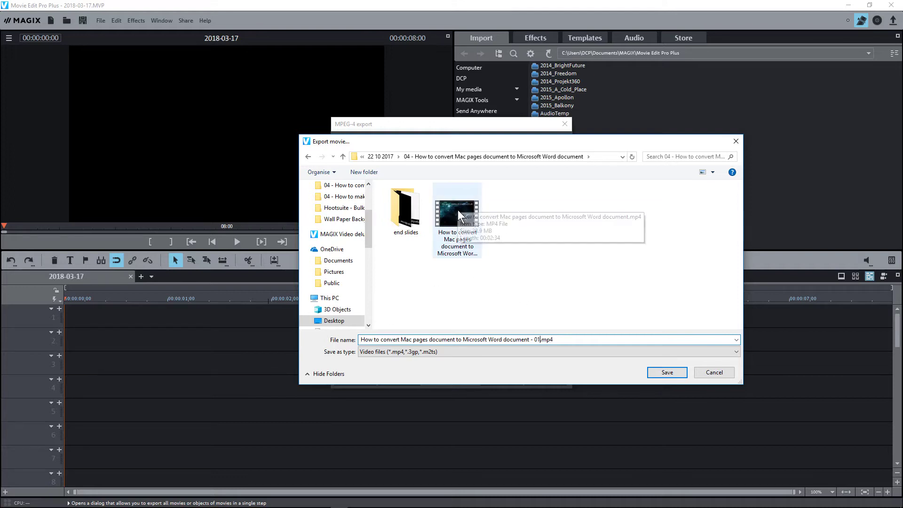
pyautogui.click(666, 372)
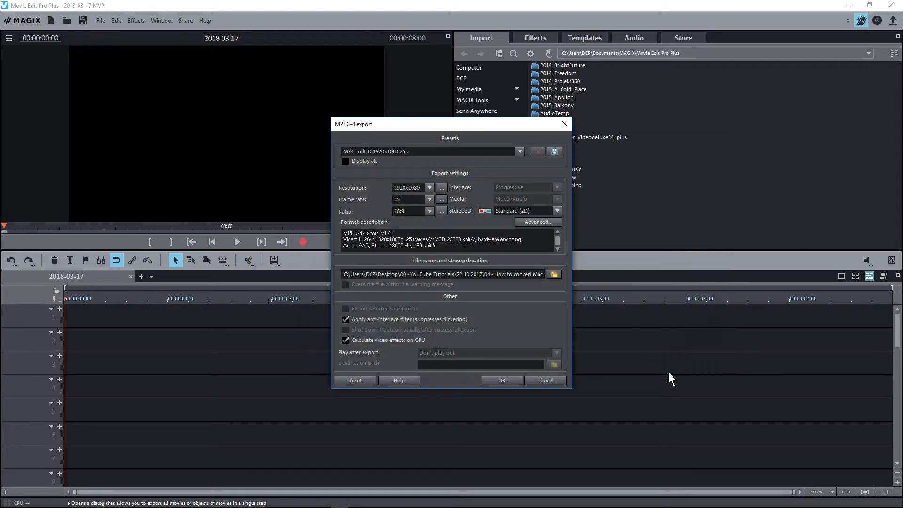
# Confirm the first project's export settings and queue the YouTube screen shot tutorial's .MVP as entry 2
pyautogui.click(498, 380)
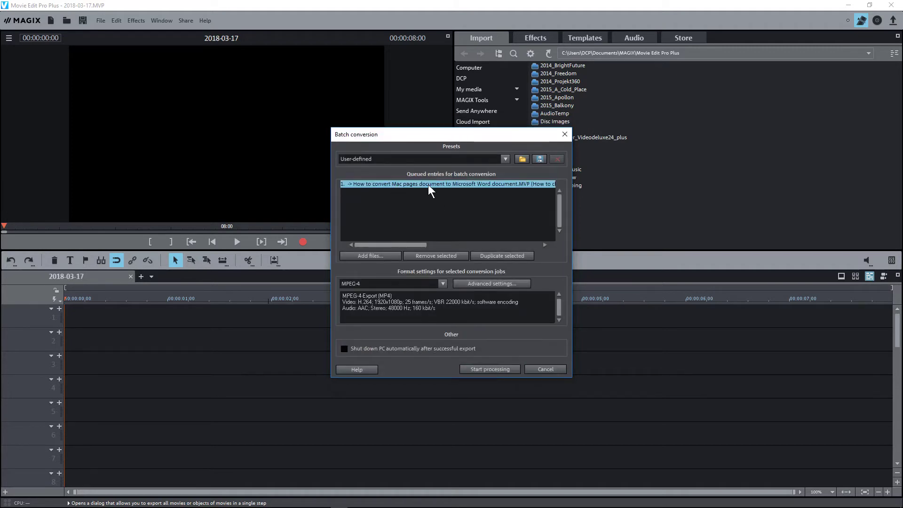
pyautogui.click(381, 256)
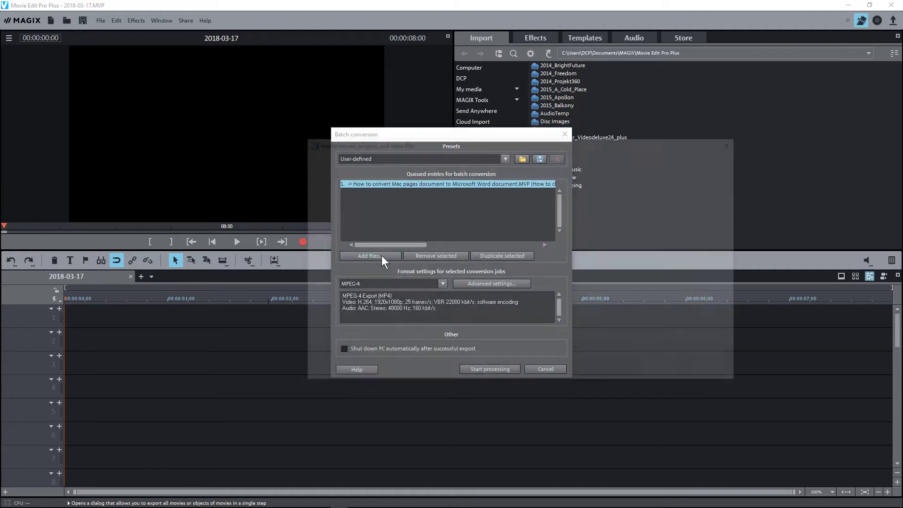
pyautogui.click(399, 157)
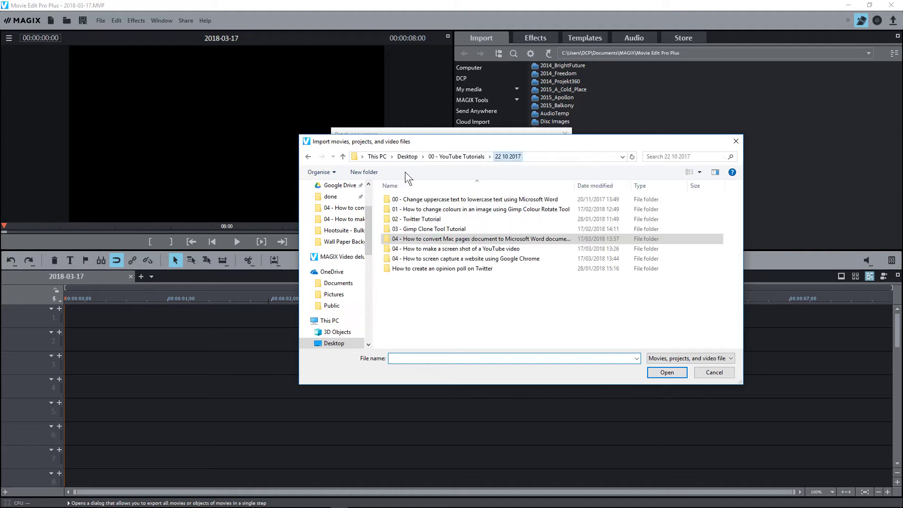
pyautogui.click(426, 251)
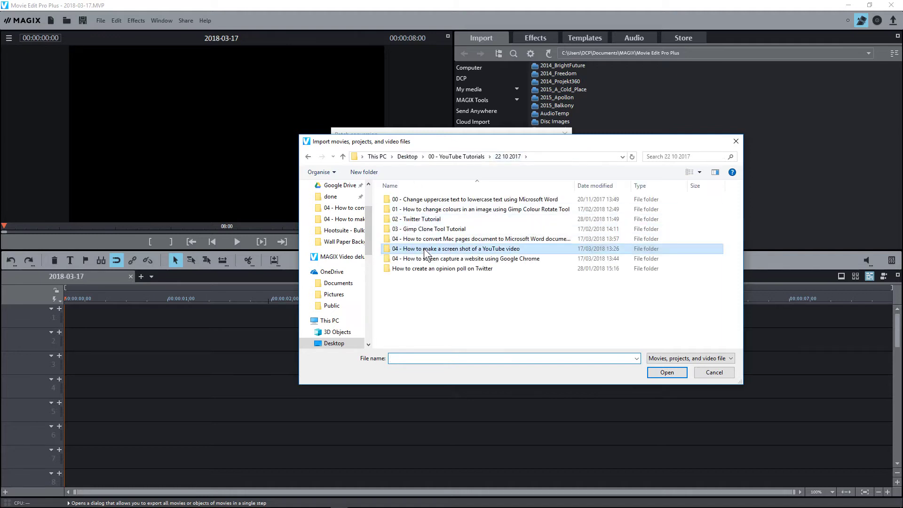
pyautogui.doubleClick(449, 251)
pyautogui.click(478, 219)
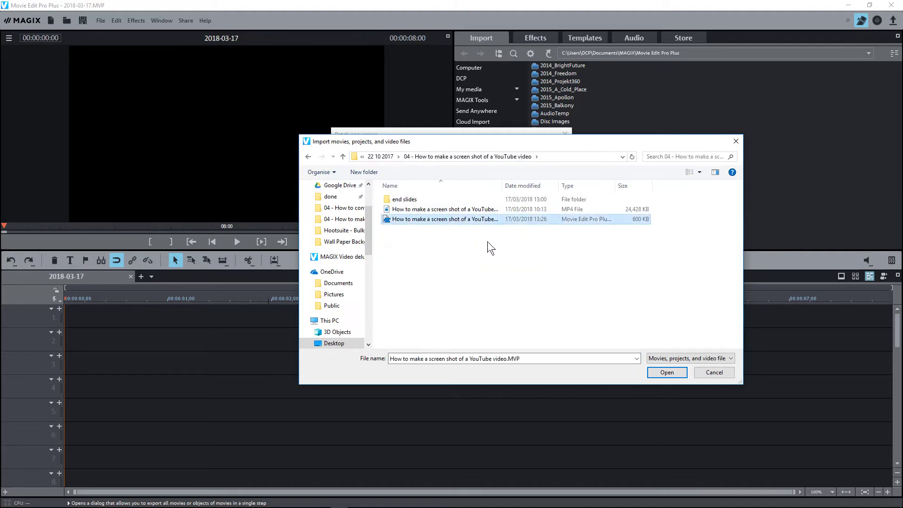
pyautogui.click(666, 372)
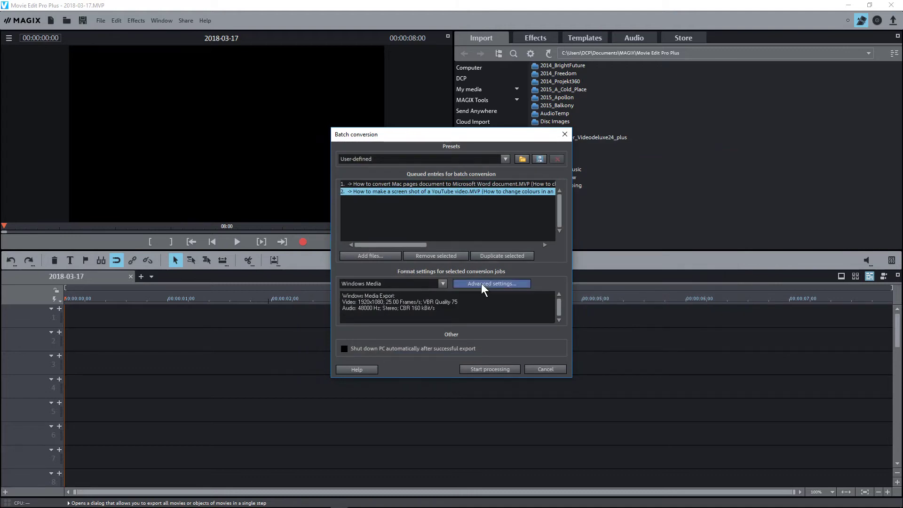
# Try MAGIX video as entry 2's format and browse its presets before leaving those settings
pyautogui.click(430, 284)
pyautogui.click(407, 371)
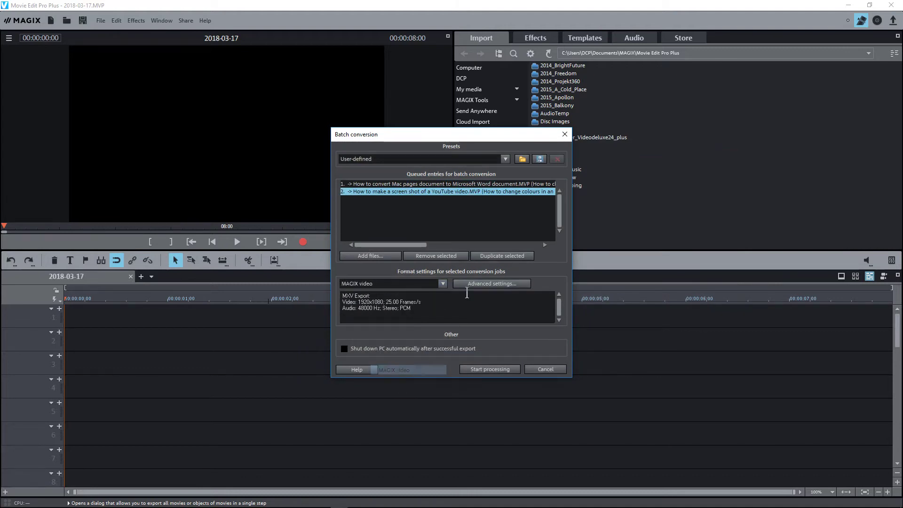
pyautogui.click(469, 284)
pyautogui.click(411, 155)
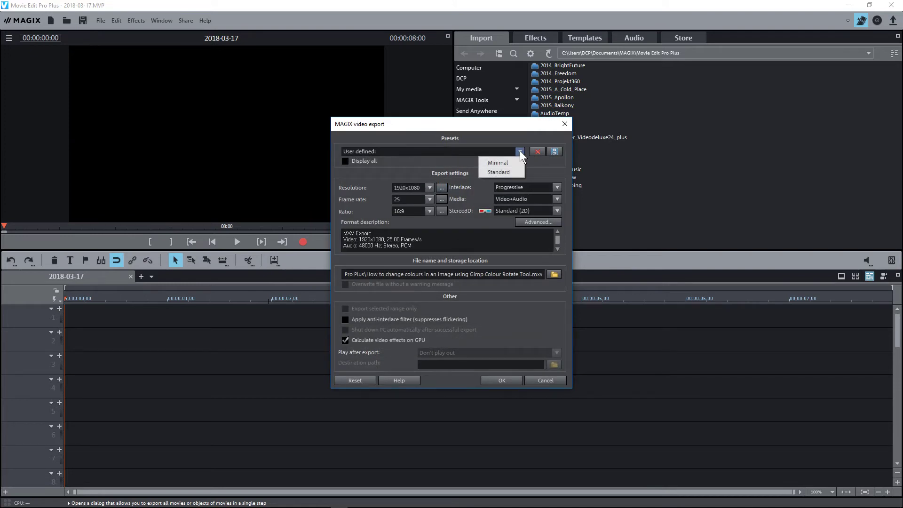
pyautogui.click(440, 161)
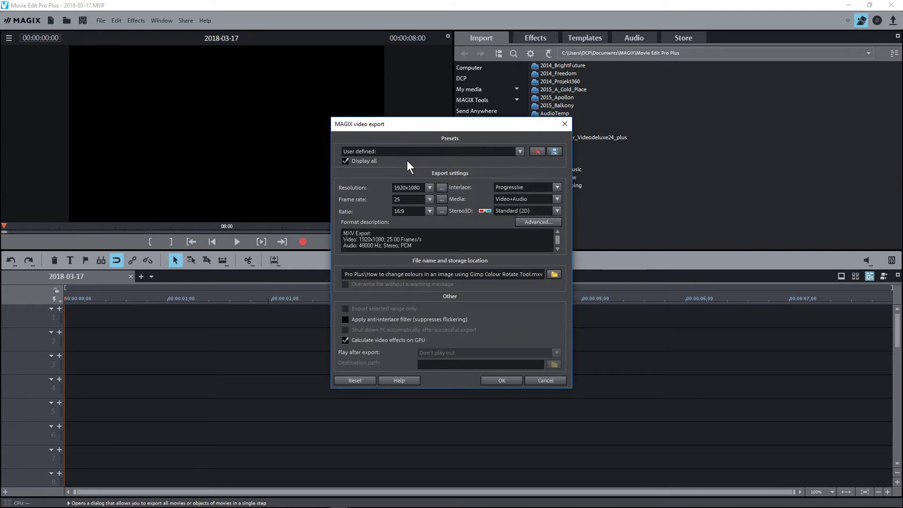
pyautogui.click(519, 151)
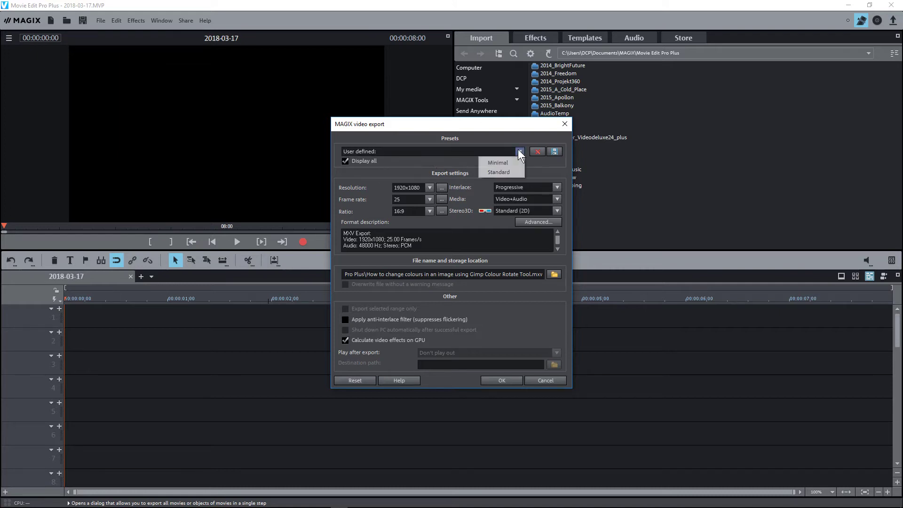
pyautogui.click(364, 160)
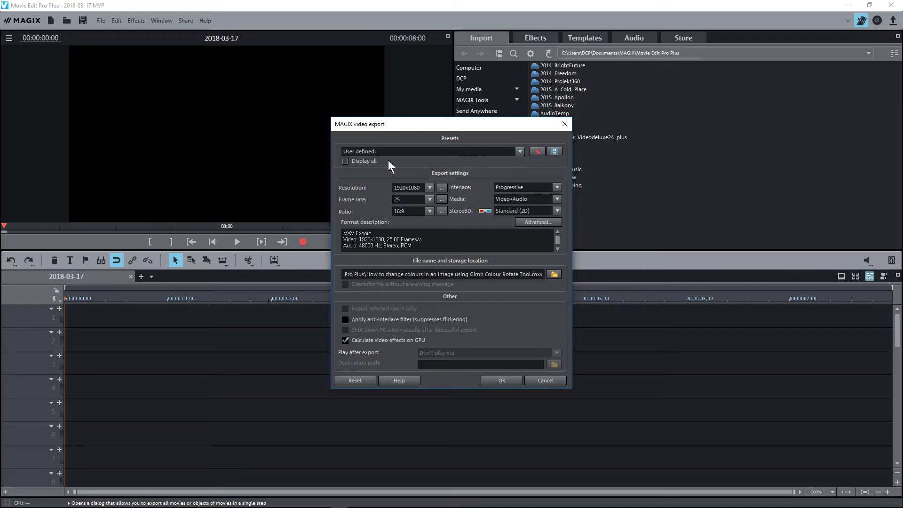
pyautogui.click(519, 151)
pyautogui.click(541, 380)
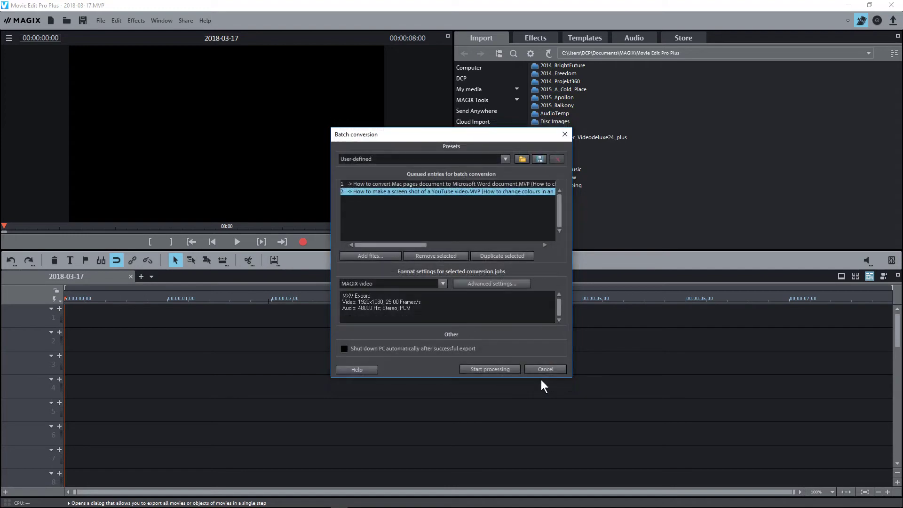
# Switch entry 2's export format to MPEG-4 and open its advanced settings
pyautogui.click(442, 283)
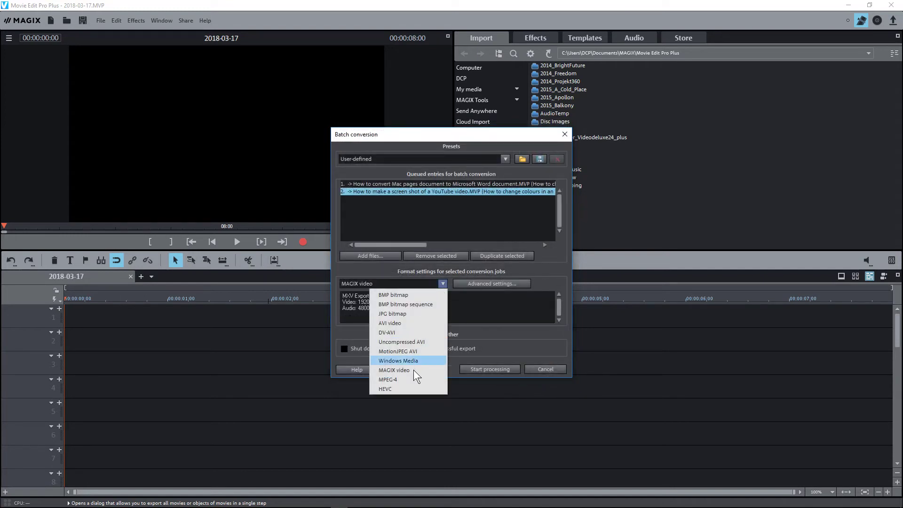
pyautogui.click(388, 379)
pyautogui.click(501, 283)
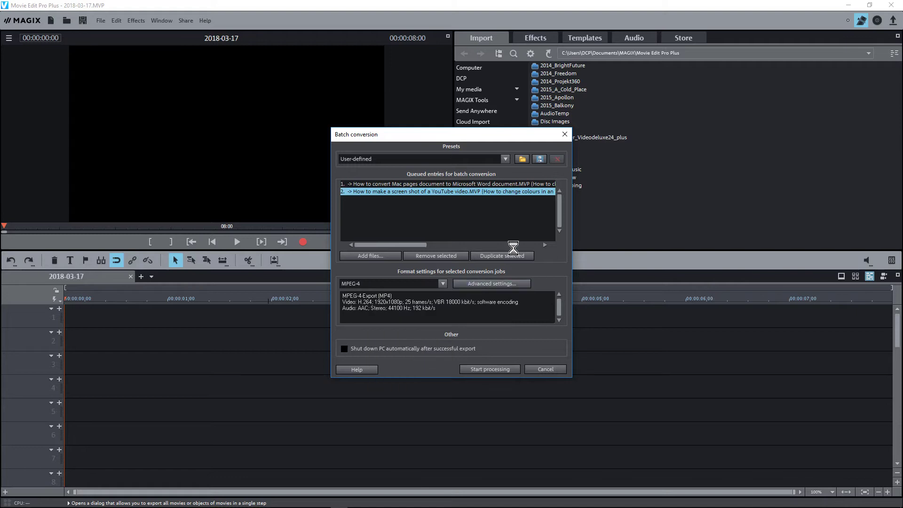
# Give the second project the MP4 FullHD 1920x1080 25p preset and accept the encoder settings
pyautogui.click(520, 150)
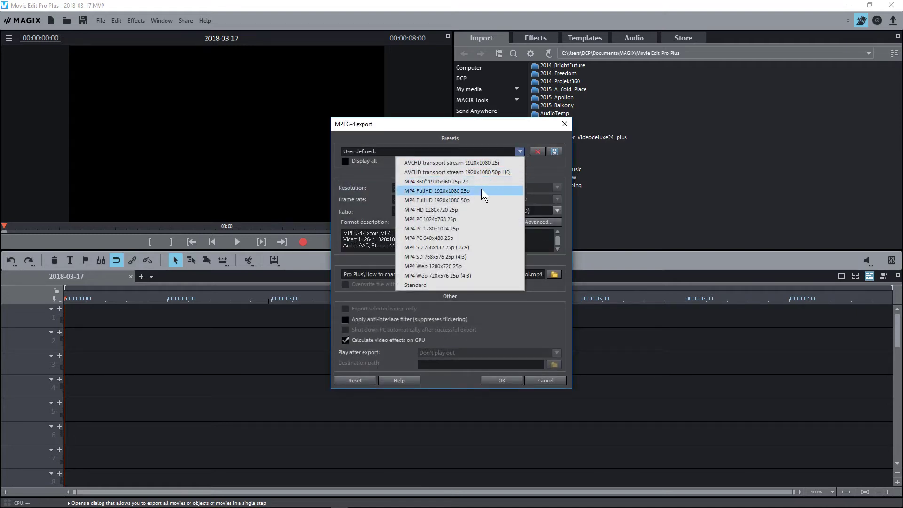
pyautogui.click(480, 190)
pyautogui.click(526, 221)
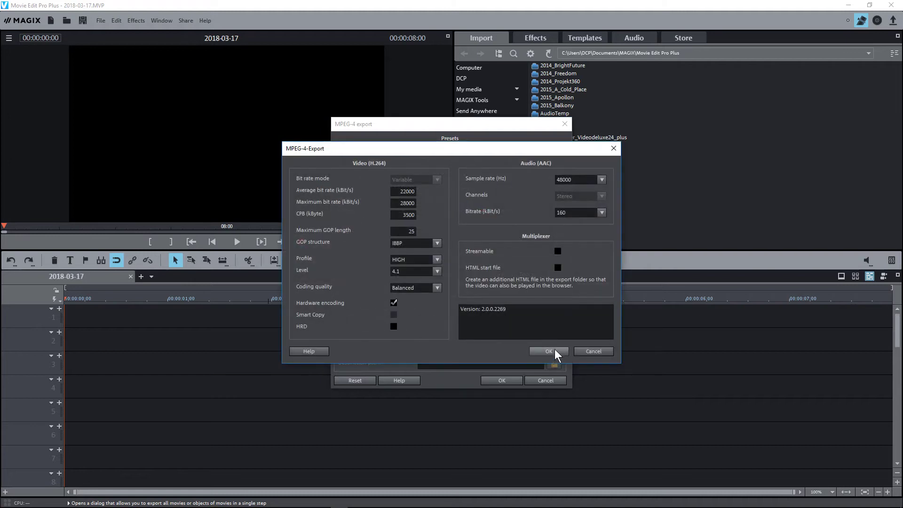
pyautogui.click(551, 352)
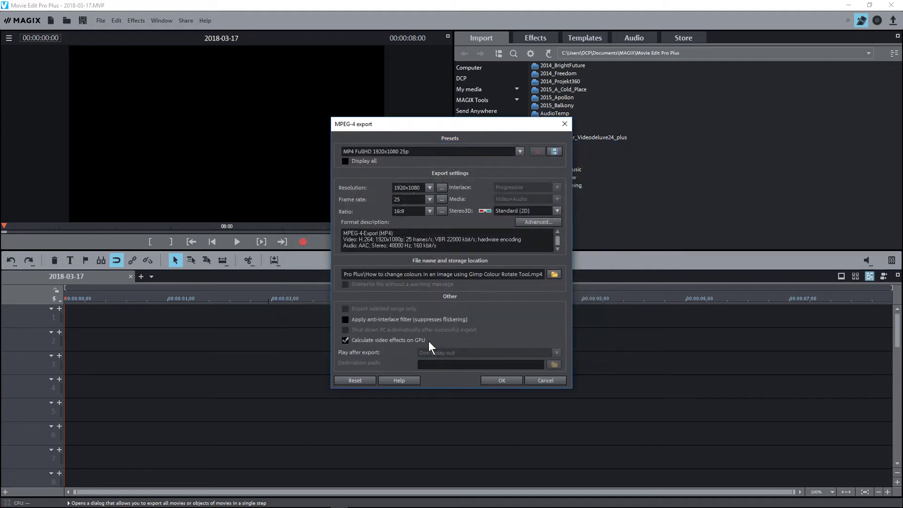
# Save the MP4 in the YouTube screen shot tutorial folder as 'How to make a screen shot of a YouTube video - 01.mp4'
pyautogui.click(554, 275)
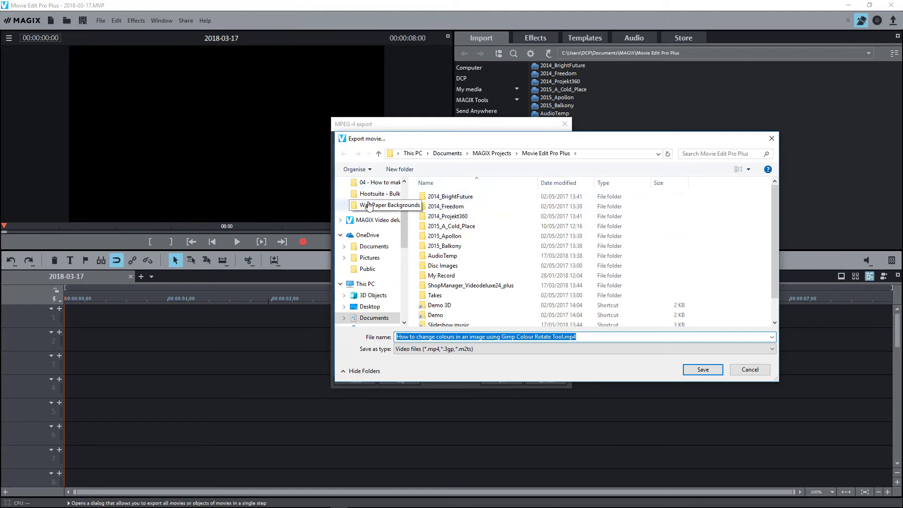
pyautogui.scroll(3, 370, 207)
pyautogui.click(373, 193)
pyautogui.click(370, 182)
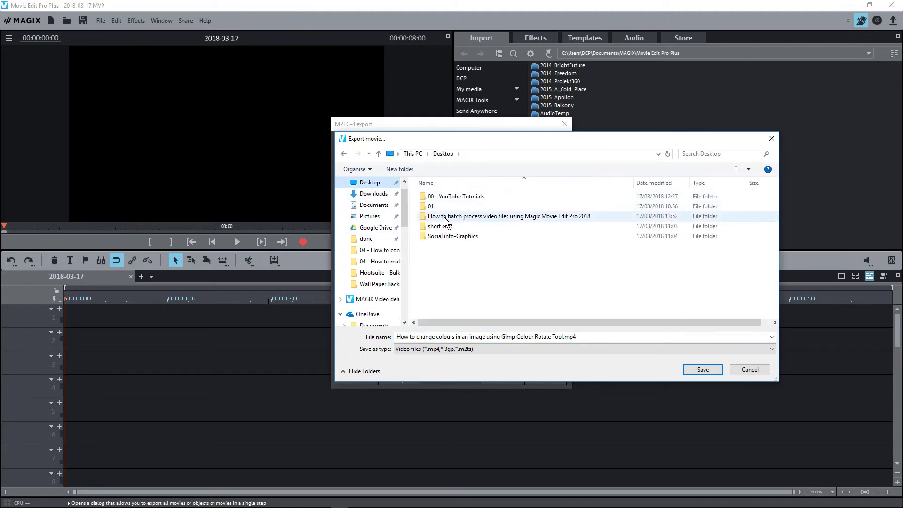
pyautogui.doubleClick(450, 197)
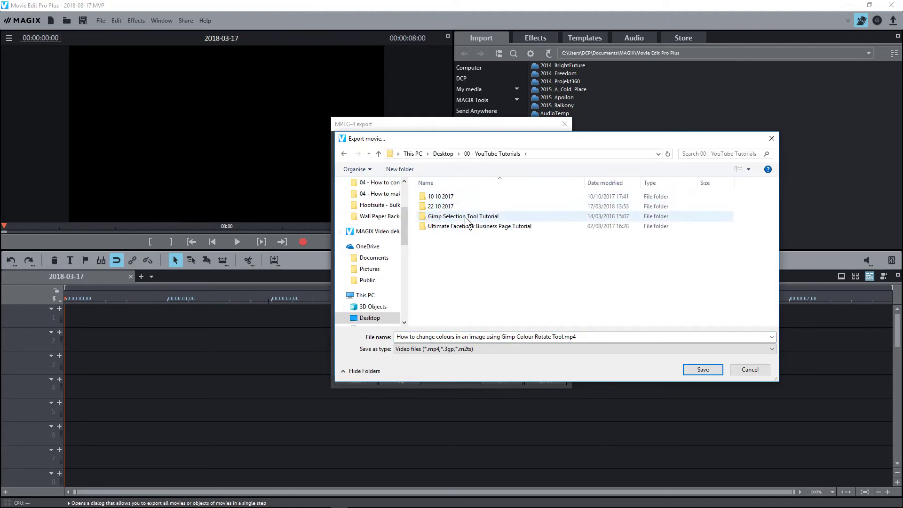
pyautogui.doubleClick(452, 206)
pyautogui.click(463, 246)
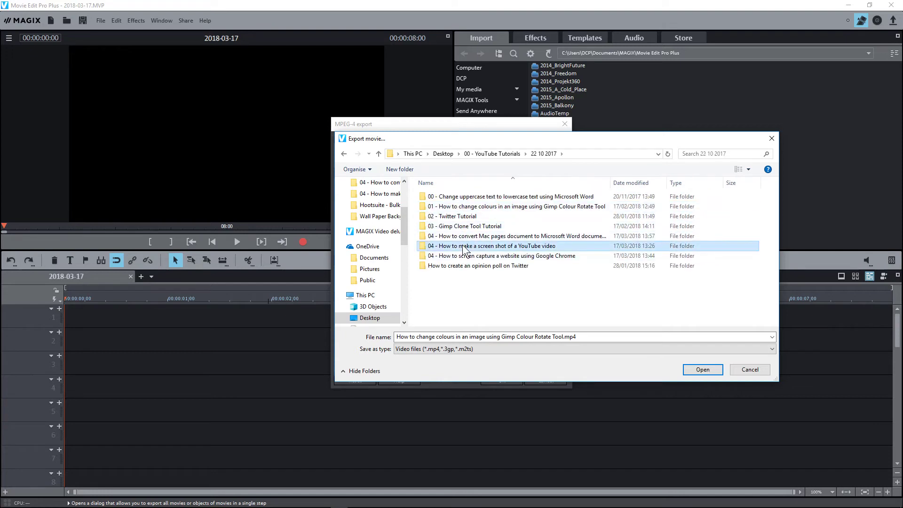
pyautogui.doubleClick(463, 246)
pyautogui.click(498, 251)
pyautogui.click(514, 336)
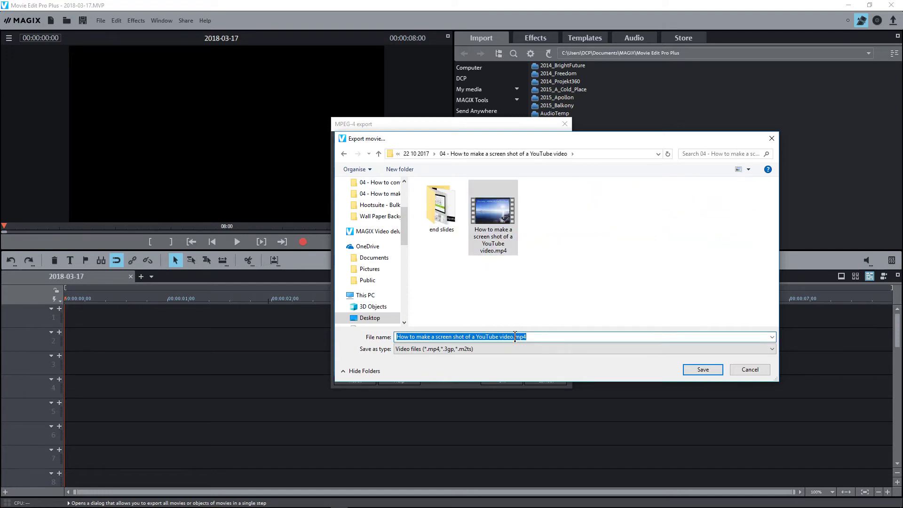
pyautogui.click(512, 336)
pyautogui.write('- 01')
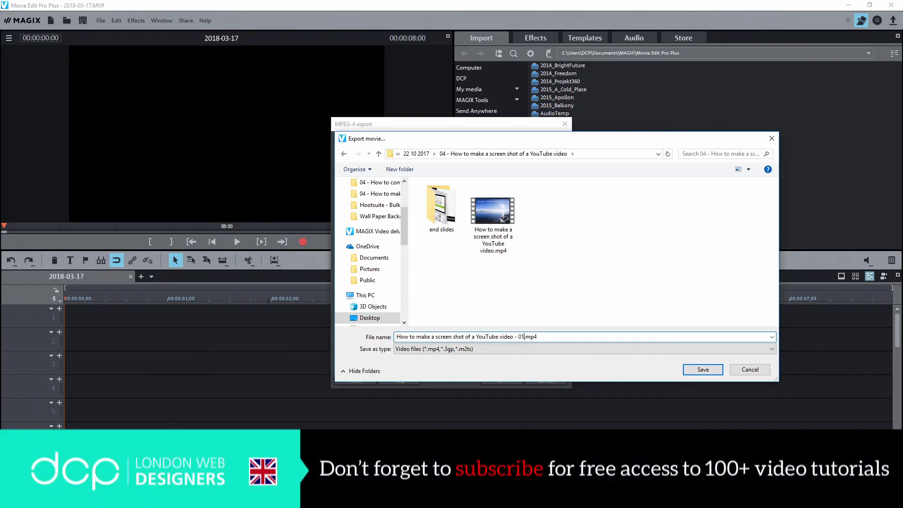
pyautogui.click(691, 371)
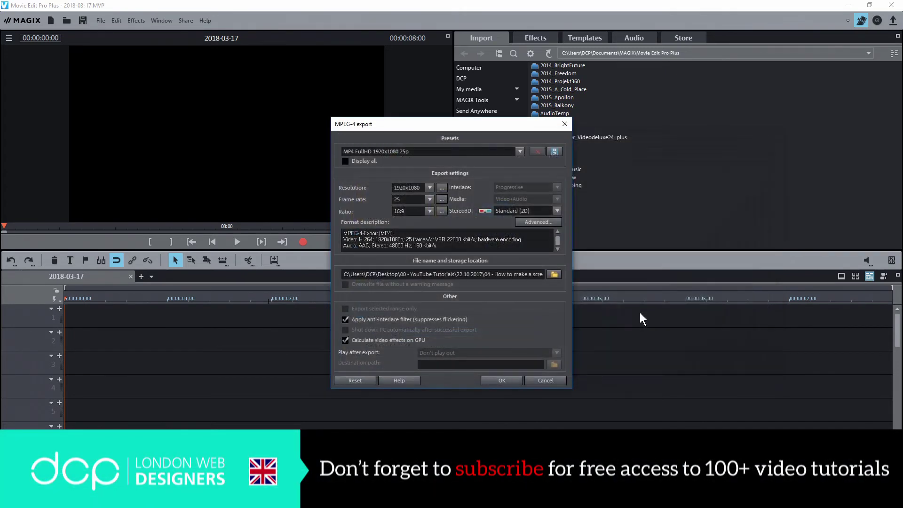
# Accept the second project's settings and queue the Chrome screen-capture tutorial's .MVP as entry 3
pyautogui.click(517, 379)
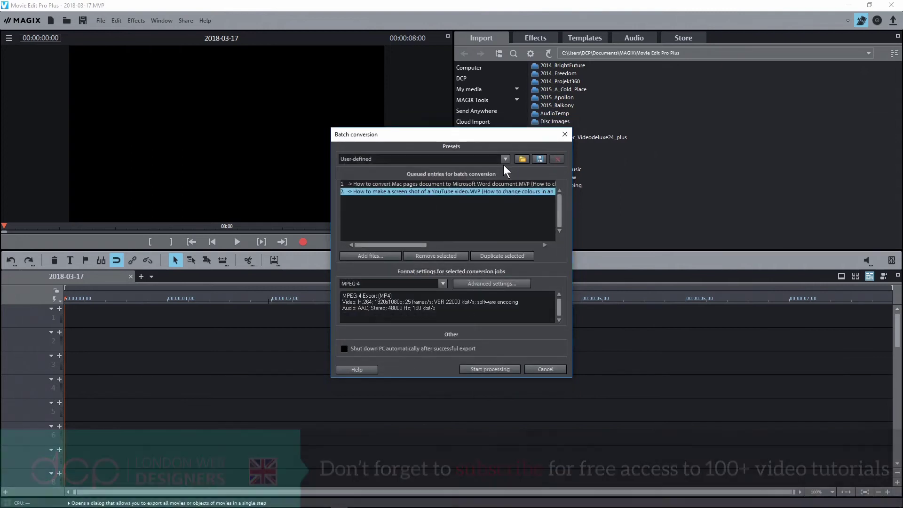
pyautogui.click(370, 255)
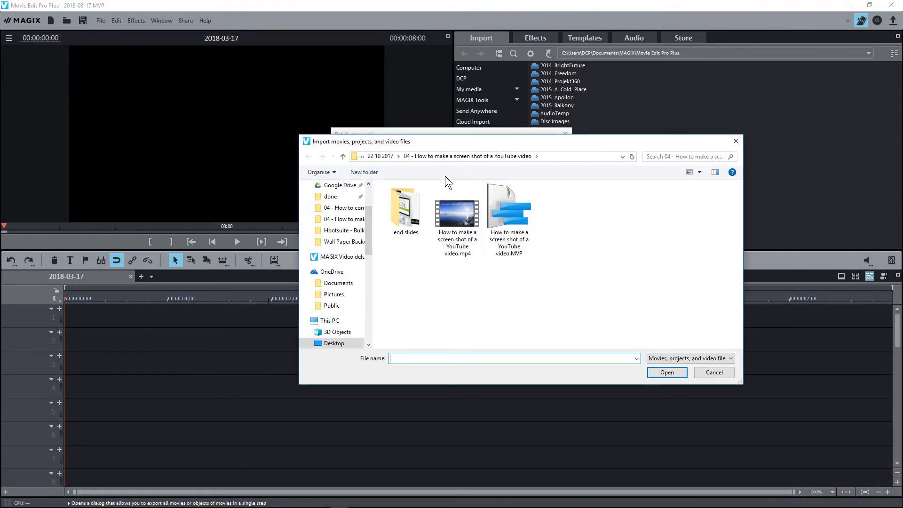
pyautogui.click(382, 157)
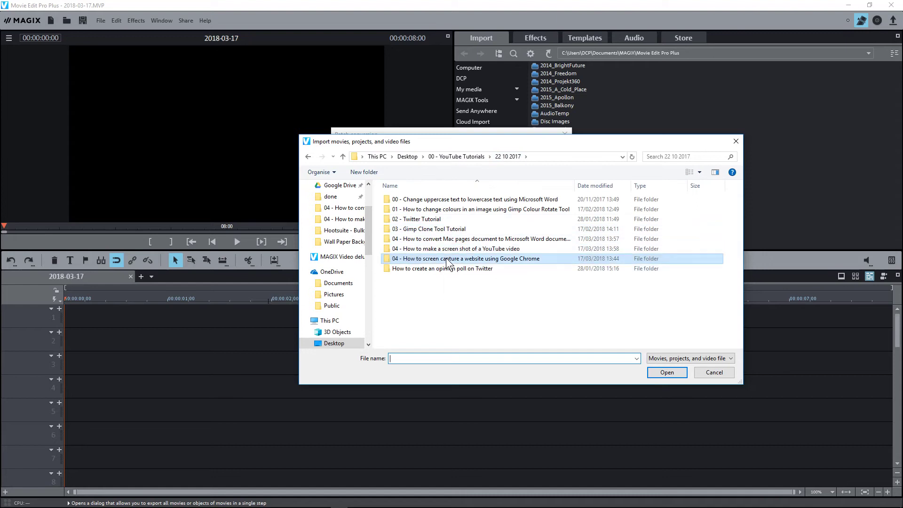
pyautogui.doubleClick(438, 261)
pyautogui.click(442, 220)
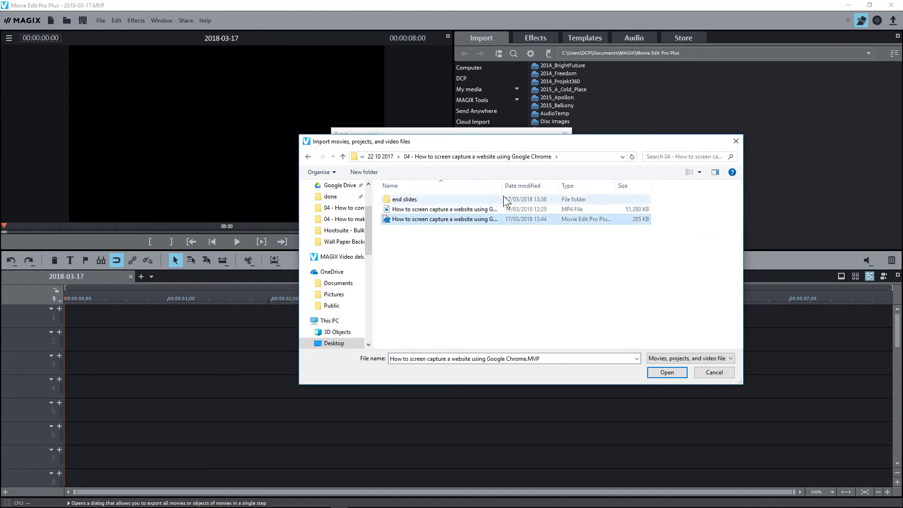
pyautogui.click(653, 373)
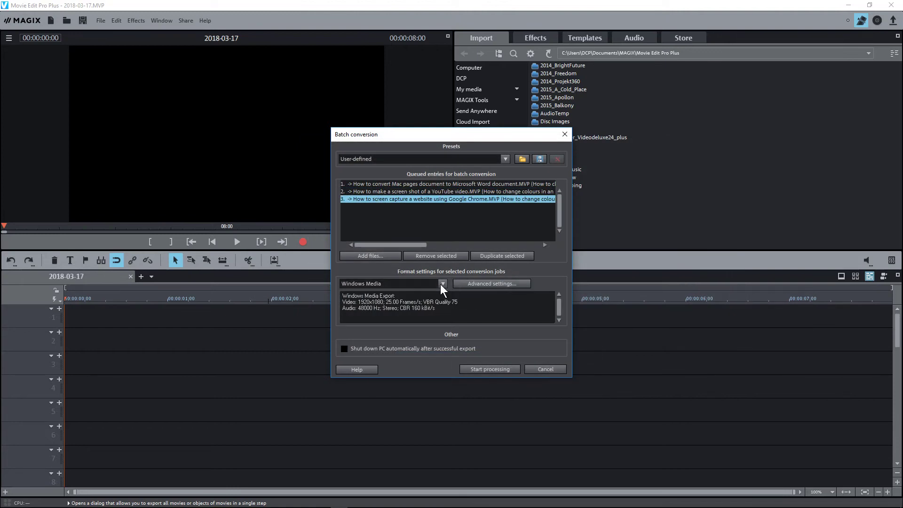
# Set entry 3 to MPEG-4 with the MP4 FullHD 1920x1080 25p preset and hardware encoding
pyautogui.click(442, 284)
pyautogui.click(413, 377)
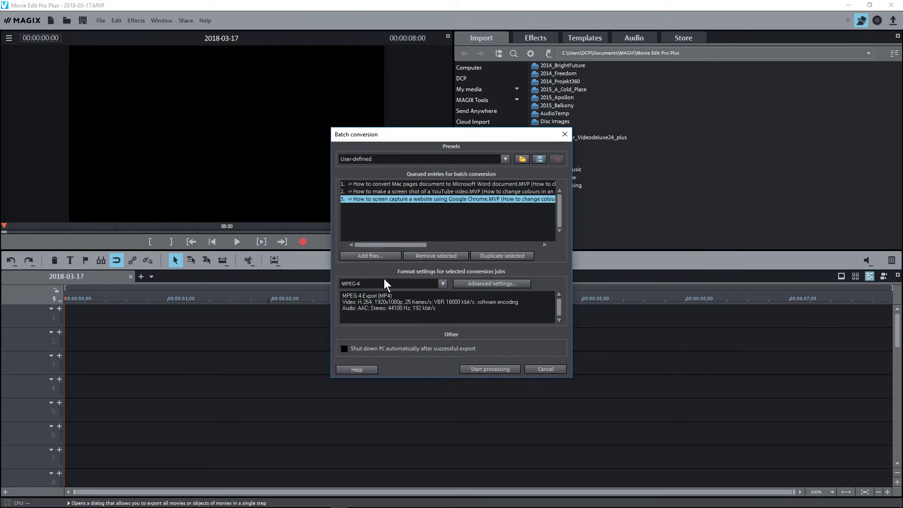
pyautogui.click(473, 283)
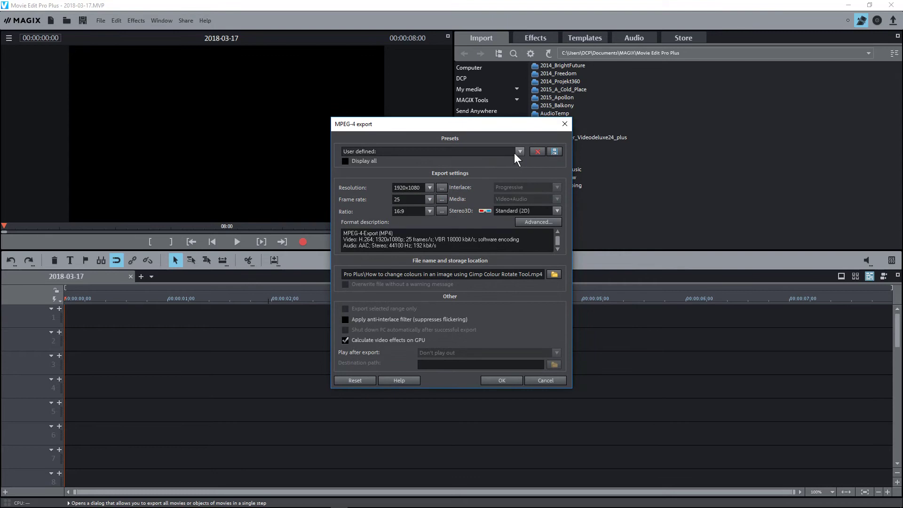
pyautogui.click(515, 152)
pyautogui.click(476, 194)
pyautogui.click(529, 222)
pyautogui.click(394, 303)
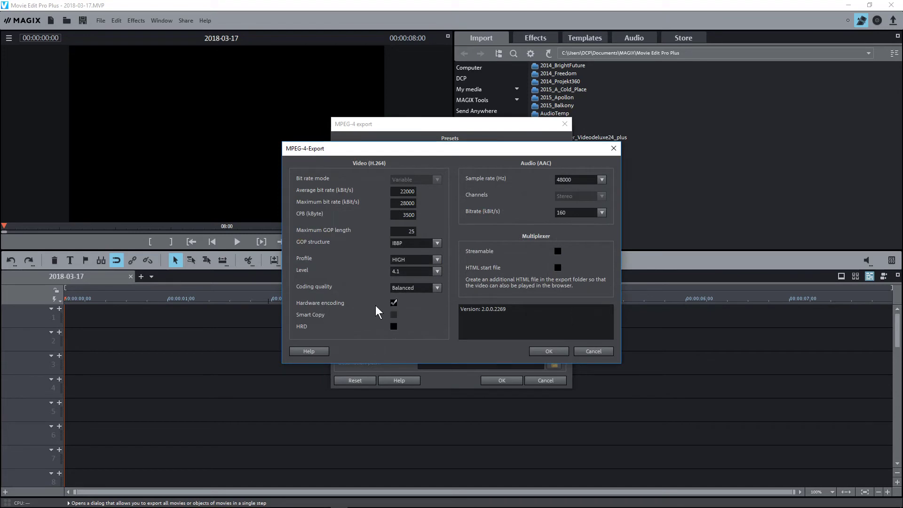
pyautogui.click(549, 351)
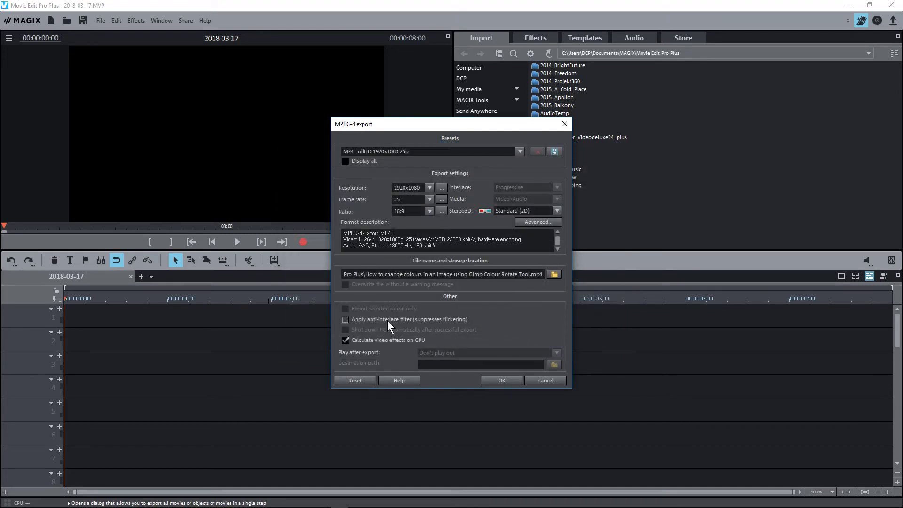
pyautogui.click(554, 274)
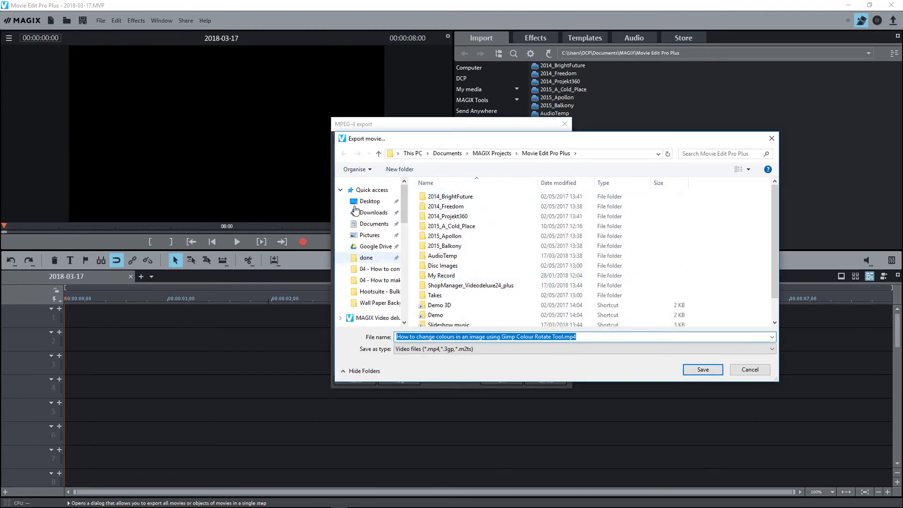
# Save the MP4 in the Chrome tutorial folder as 'How to screen capture a website using Google Chrome - 01.mp4'
pyautogui.click(363, 201)
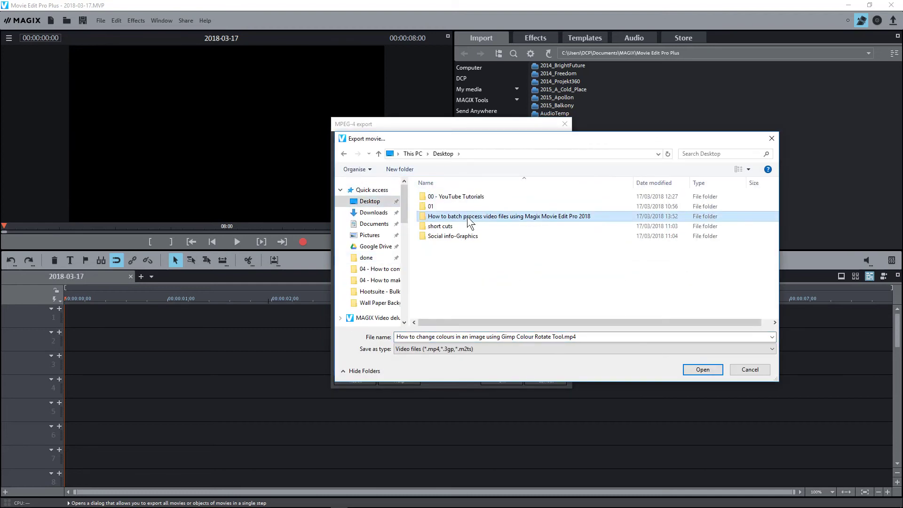
pyautogui.doubleClick(455, 196)
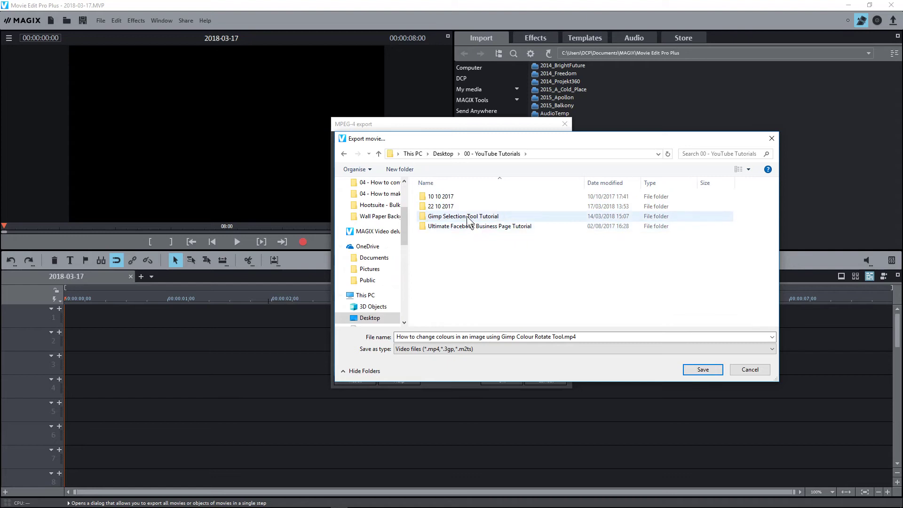
pyautogui.doubleClick(443, 207)
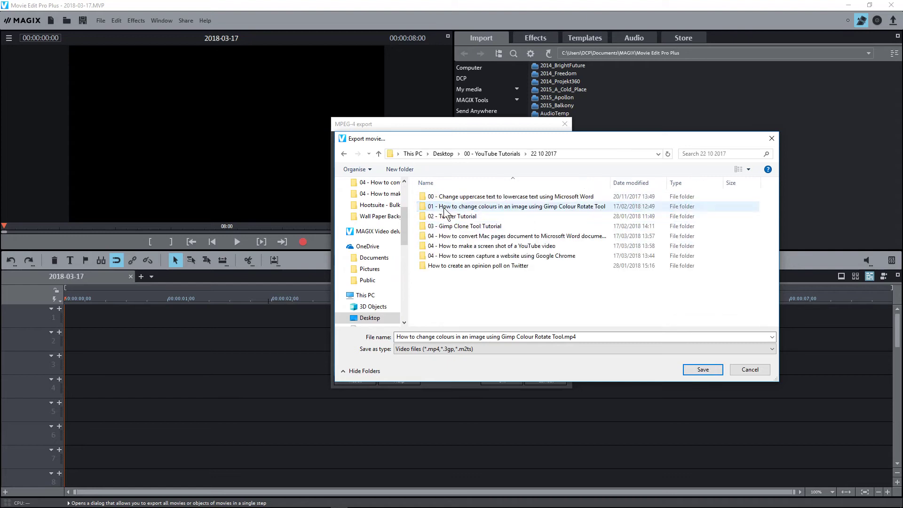
pyautogui.doubleClick(485, 256)
pyautogui.click(486, 220)
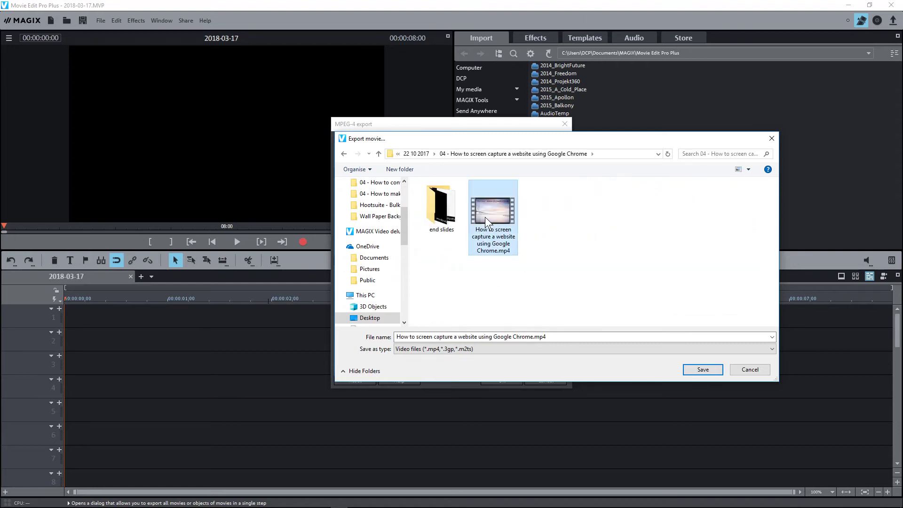
pyautogui.click(536, 336)
pyautogui.click(533, 337)
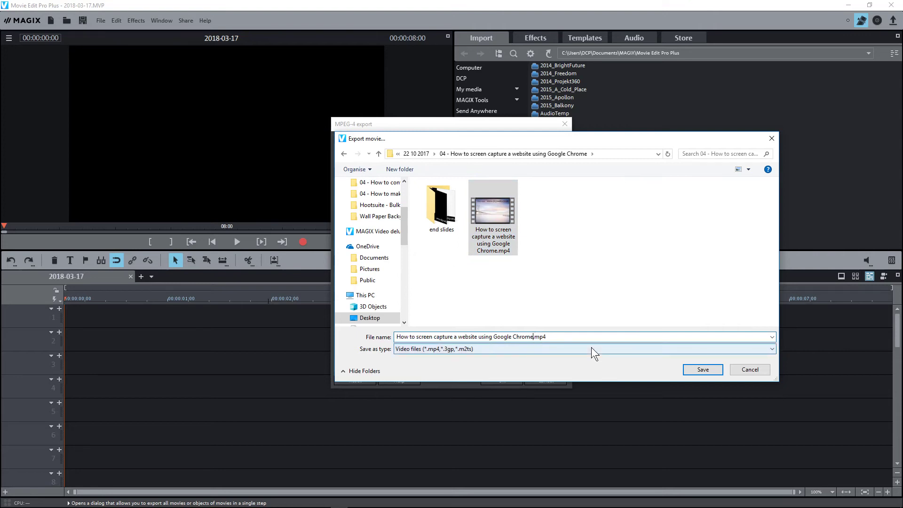
pyautogui.write('- 01')
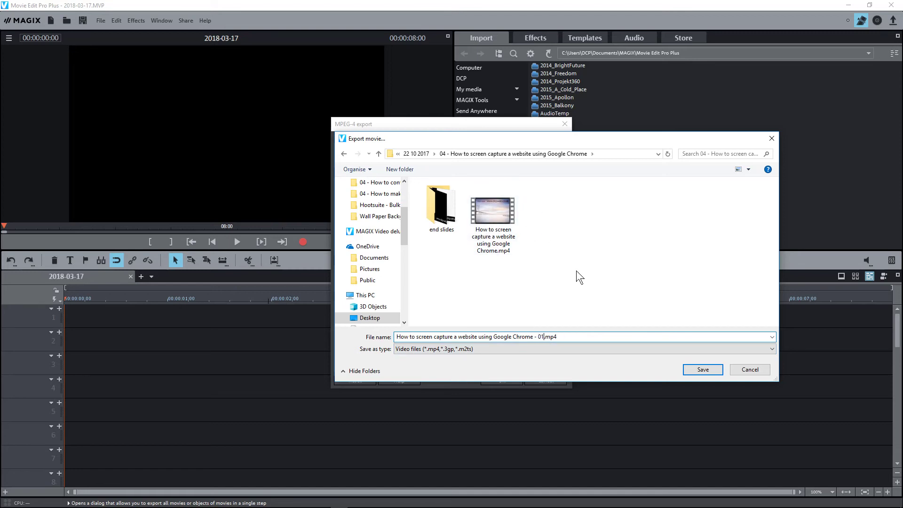
pyautogui.click(703, 369)
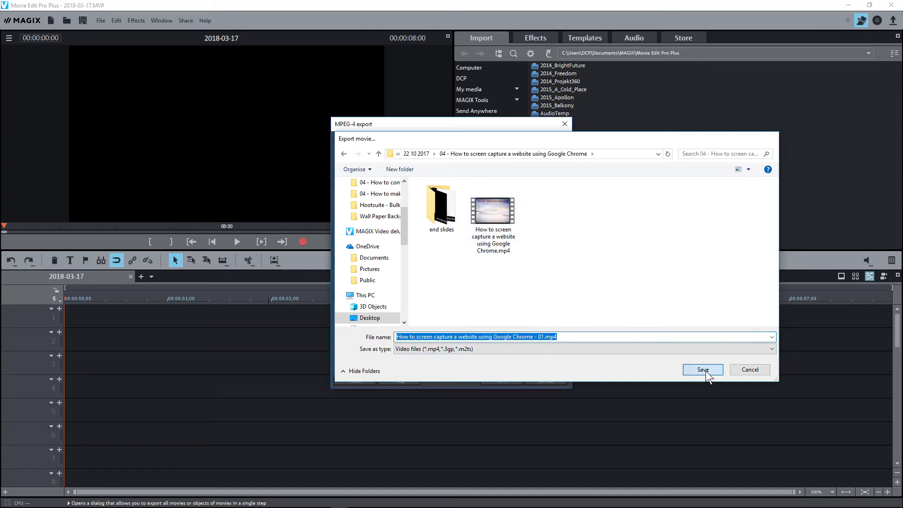
# Accept the third project's settings, leave automatic shutdown off, and start processing all three projects
pyautogui.click(500, 380)
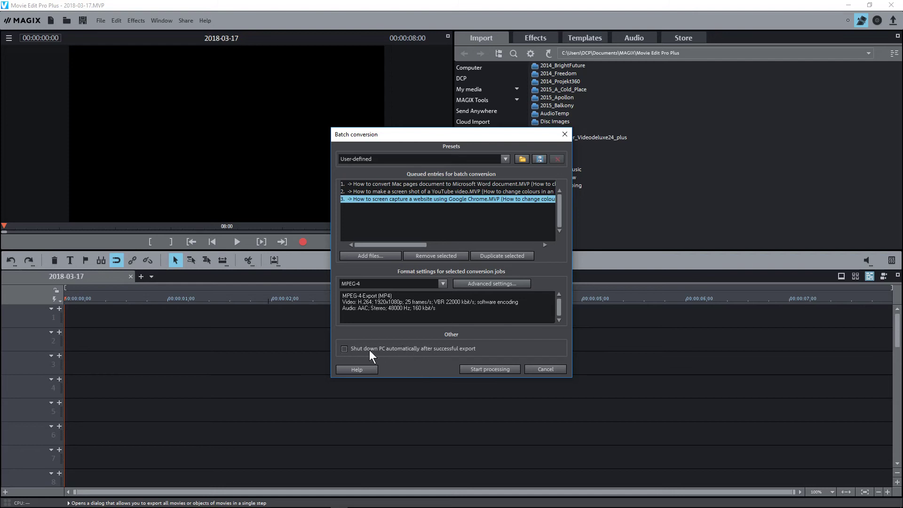
pyautogui.click(451, 343)
pyautogui.click(393, 355)
pyautogui.click(480, 370)
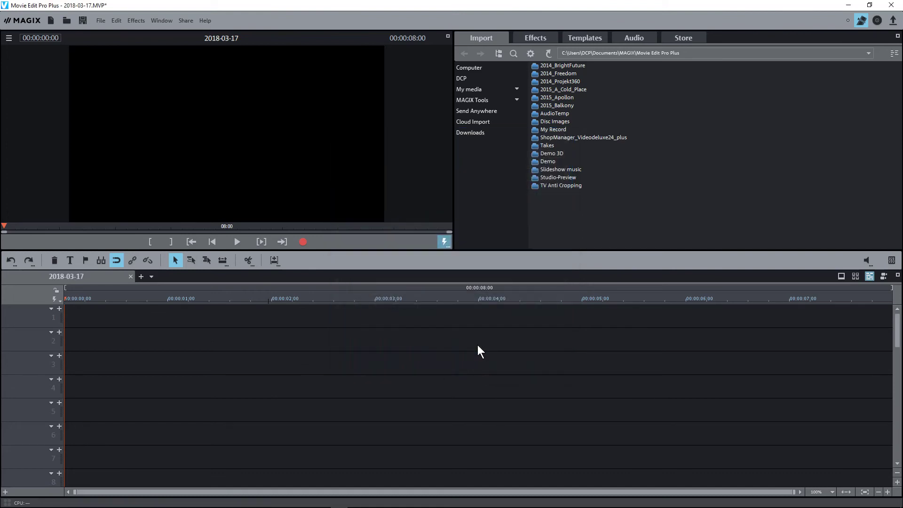